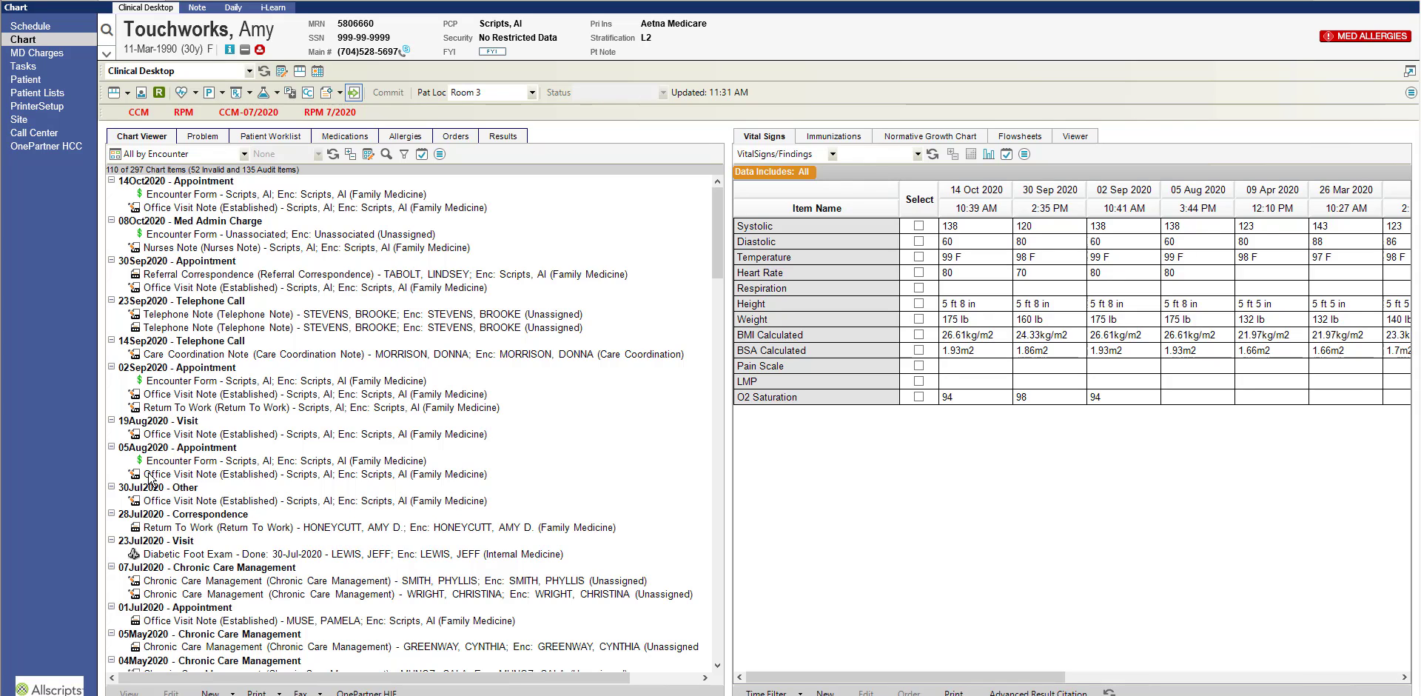
Look over the existing personal macros list, close it, and switch to the Tasks list.
left_click(1410, 94)
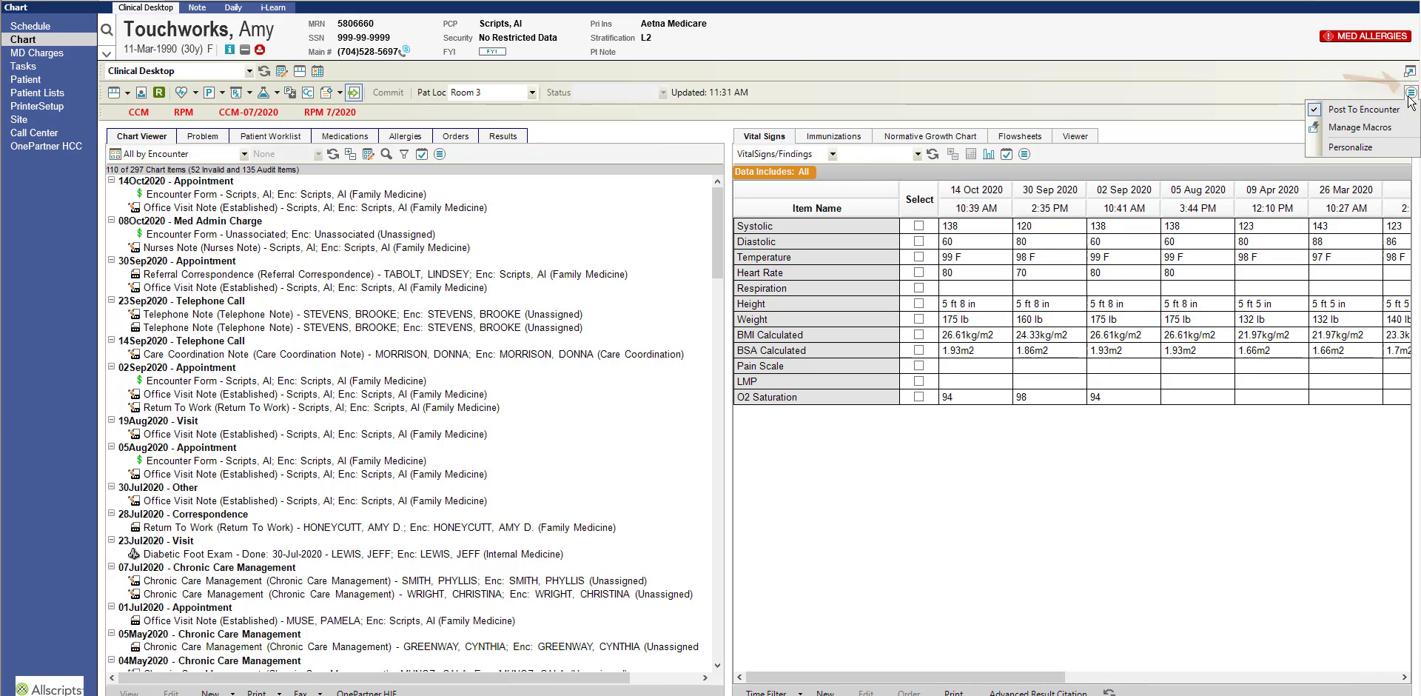
left_click(1359, 129)
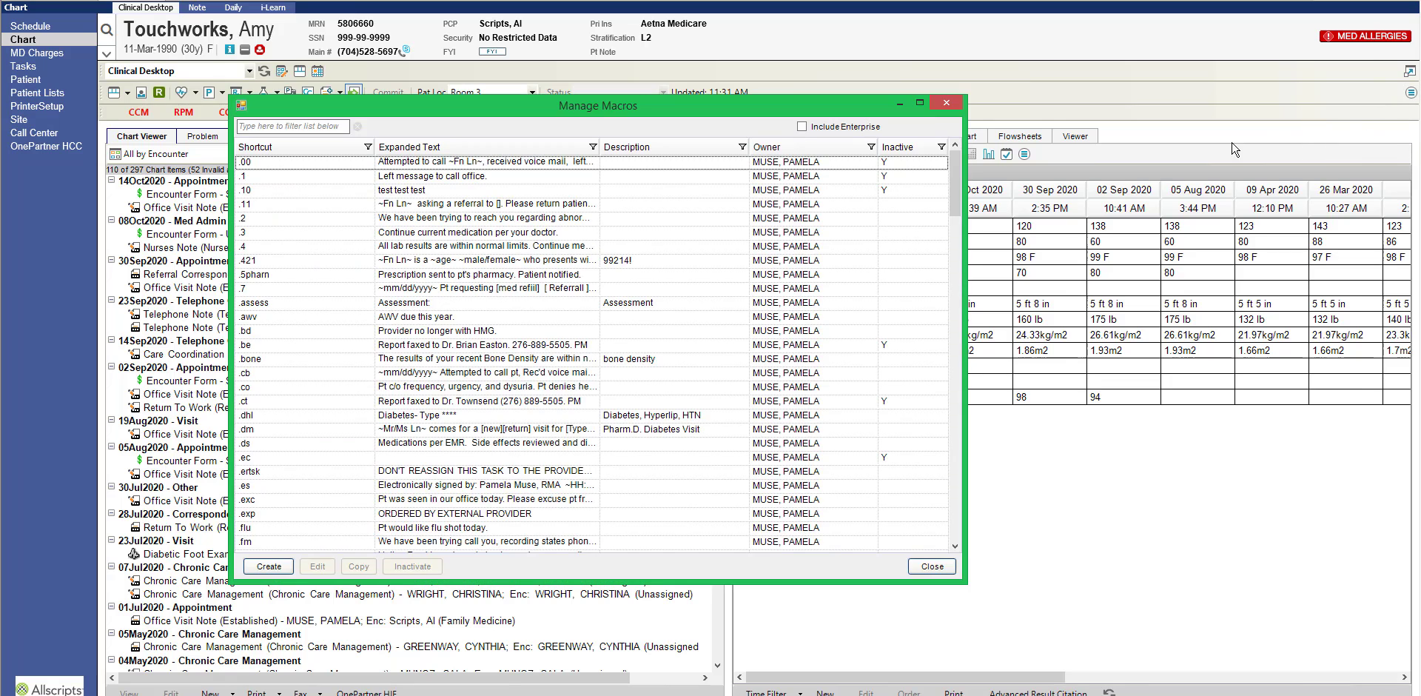
left_click(948, 105)
left_click(42, 68)
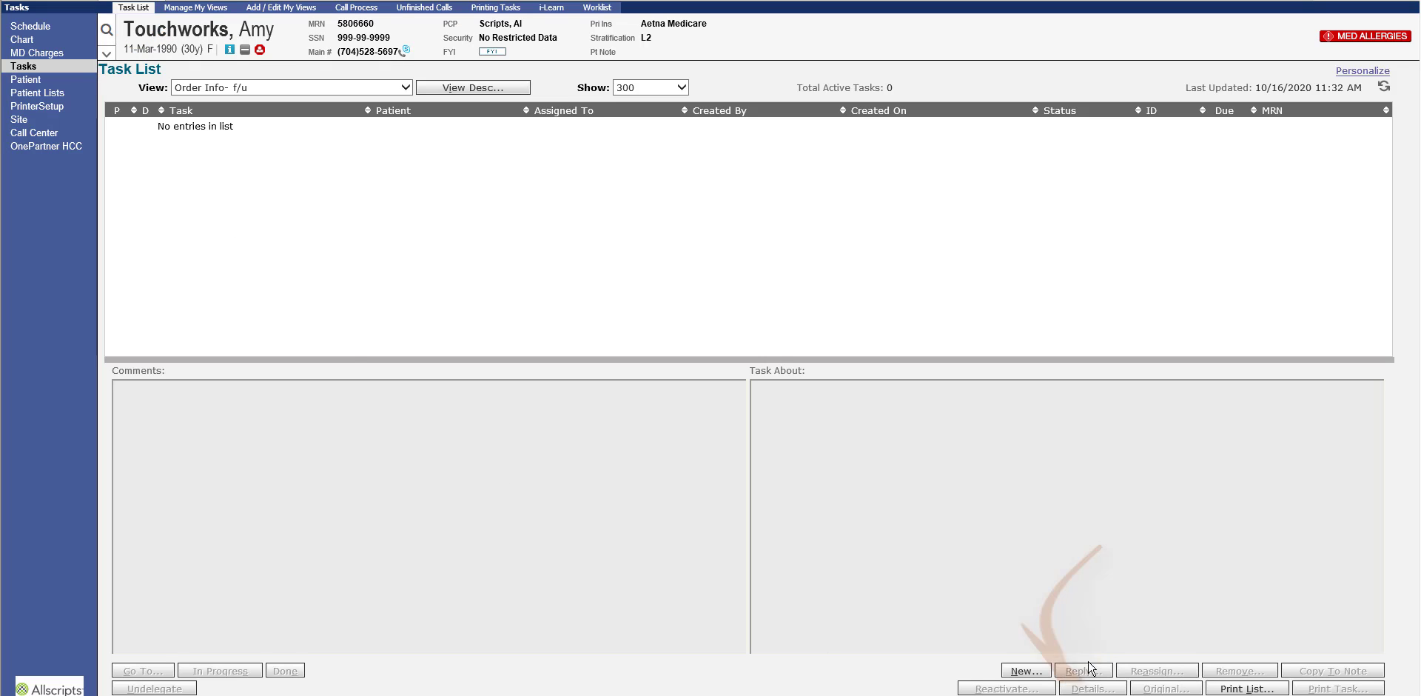
Start a new task, reposition its Task Detail window, and bring up its personal macros list.
left_click(1025, 670)
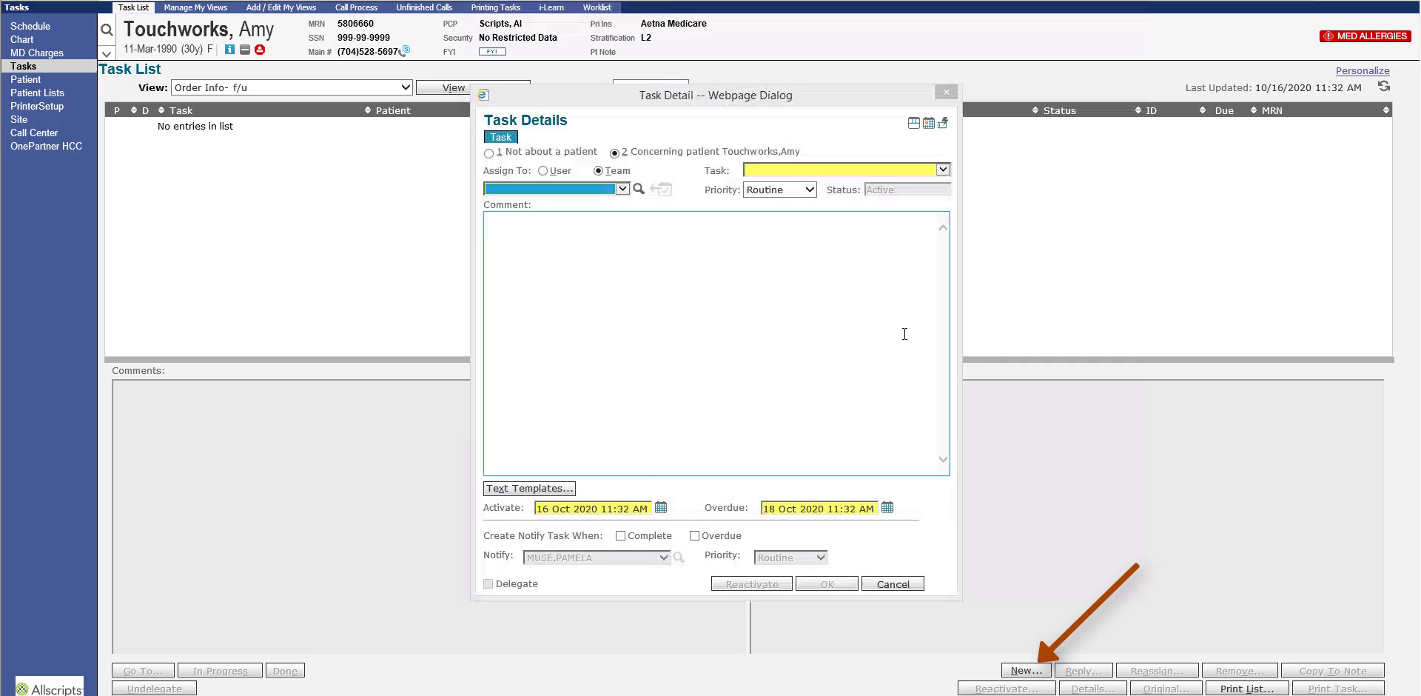
left_click_drag(825, 94, 578, 37)
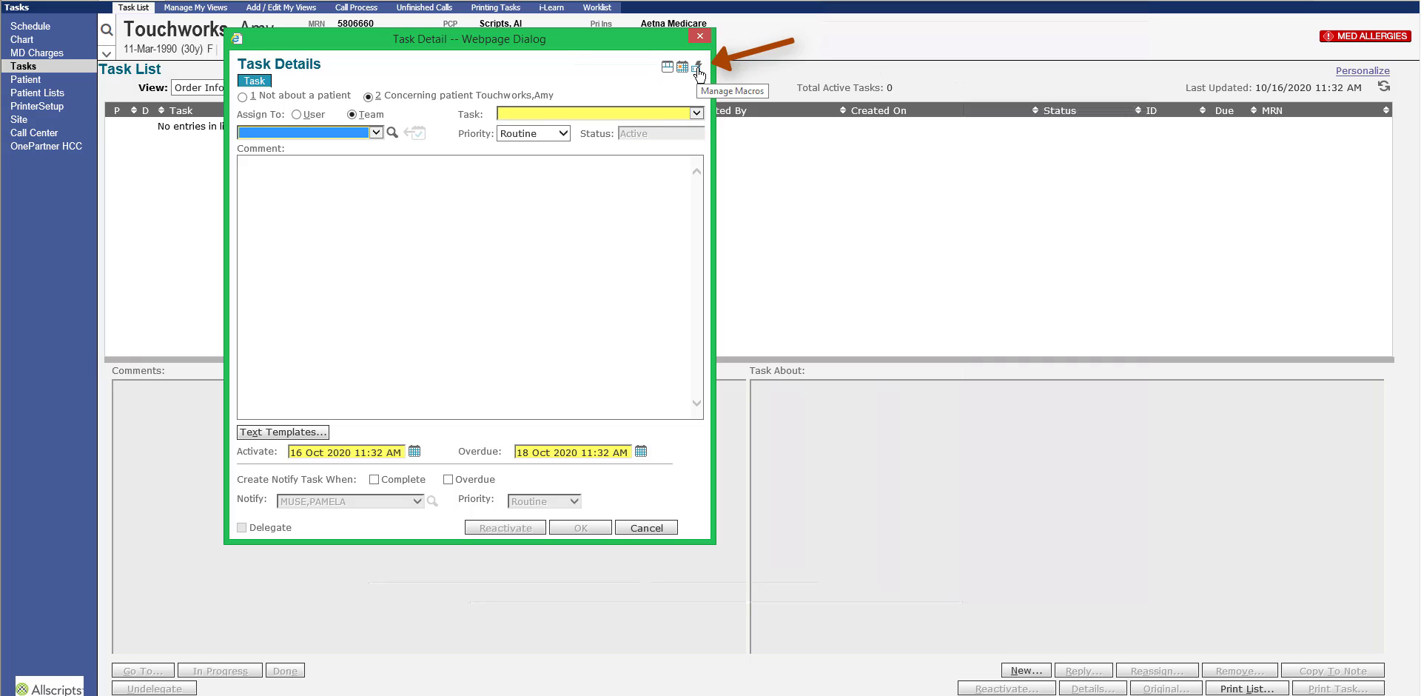
left_click(698, 71)
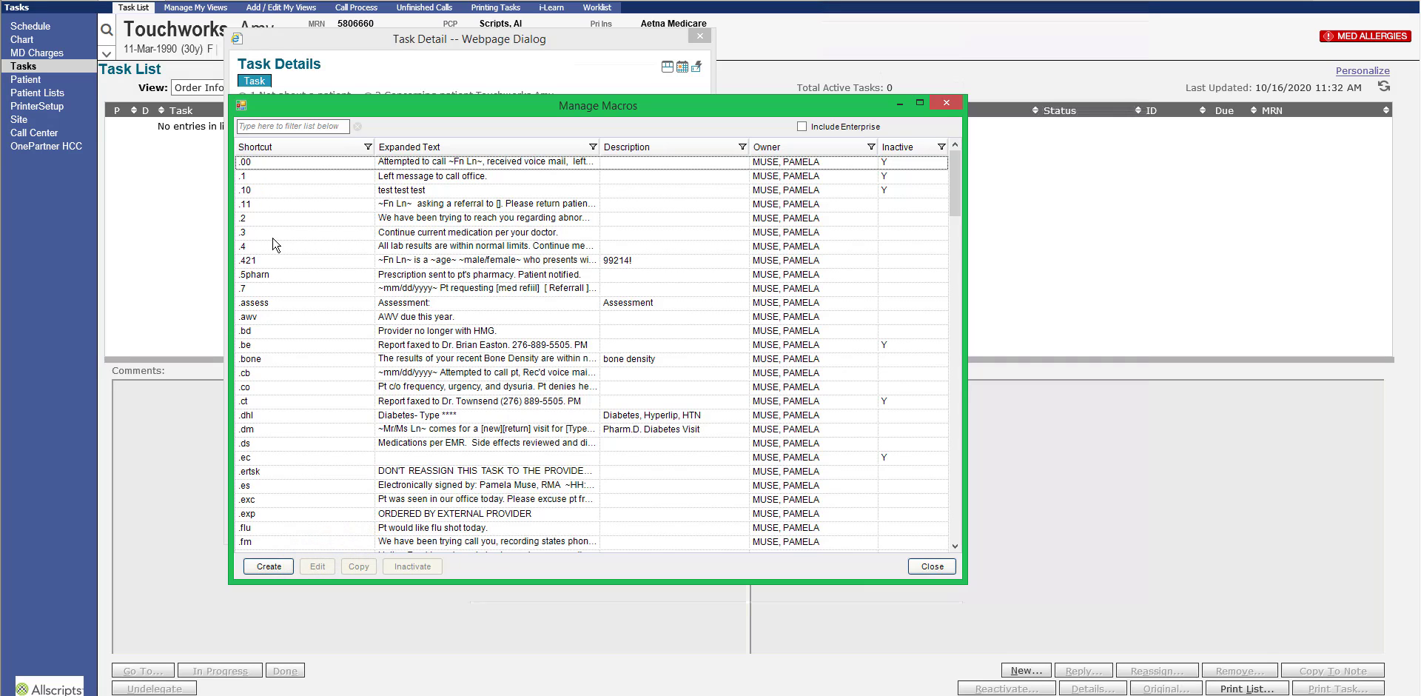
Create macro .08, 'attempted to call patient': notify patient of results, voicemail box full, will mail letter.
left_click(268, 567)
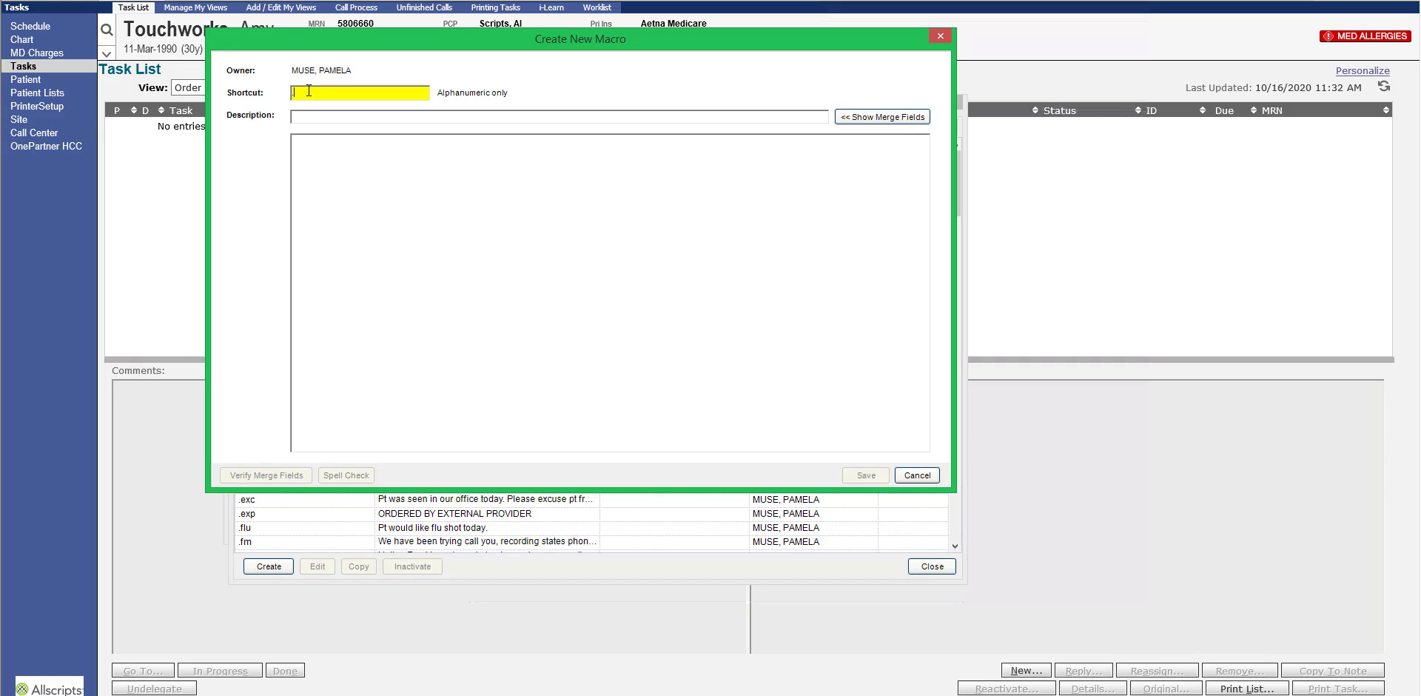
type(".08")
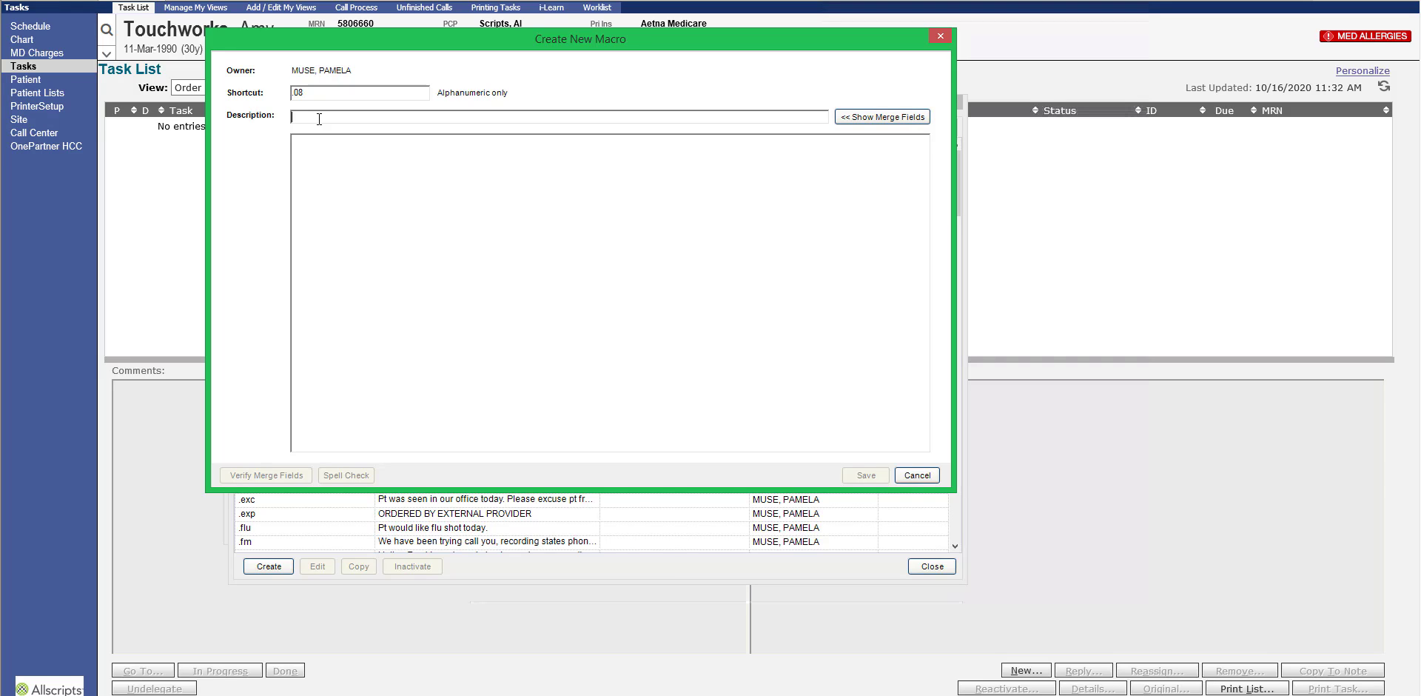
type("attempted to call patient")
left_click(327, 164)
type("Attem")
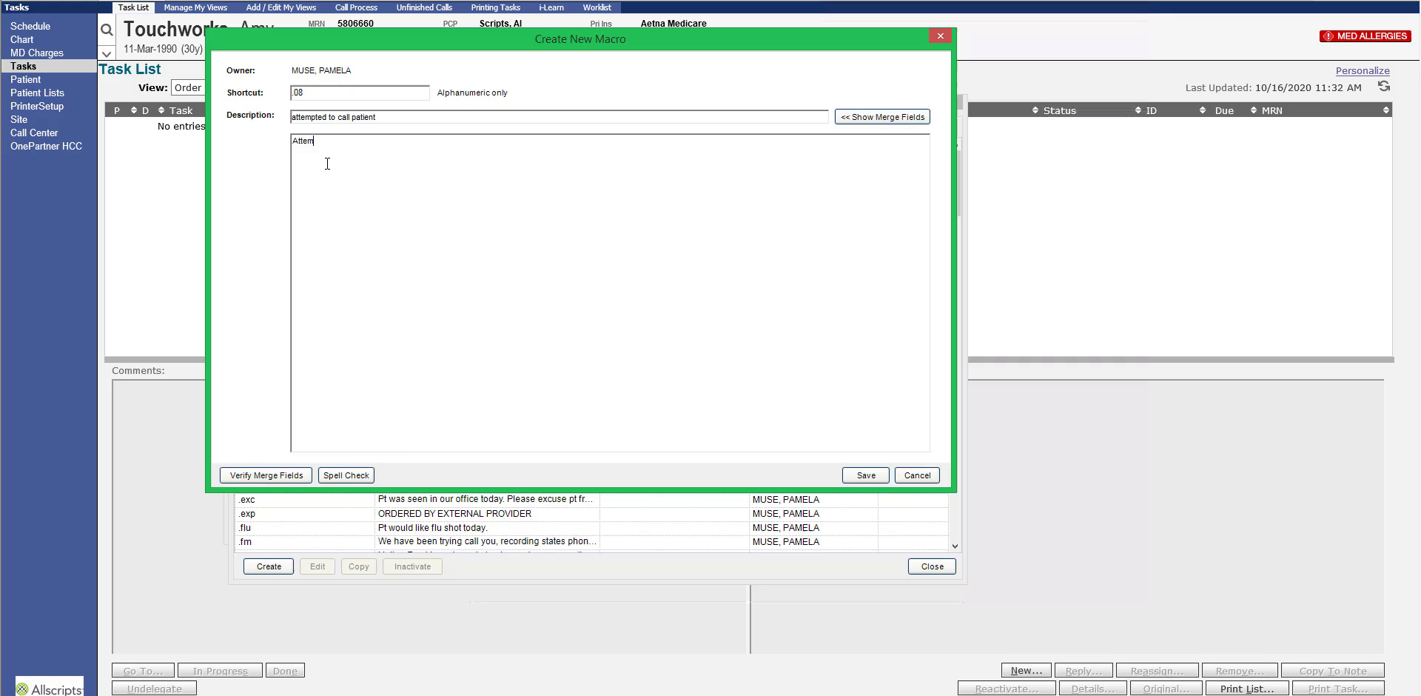
type("pe")
key("BackSpace")
type("ted to notify patient of results,")
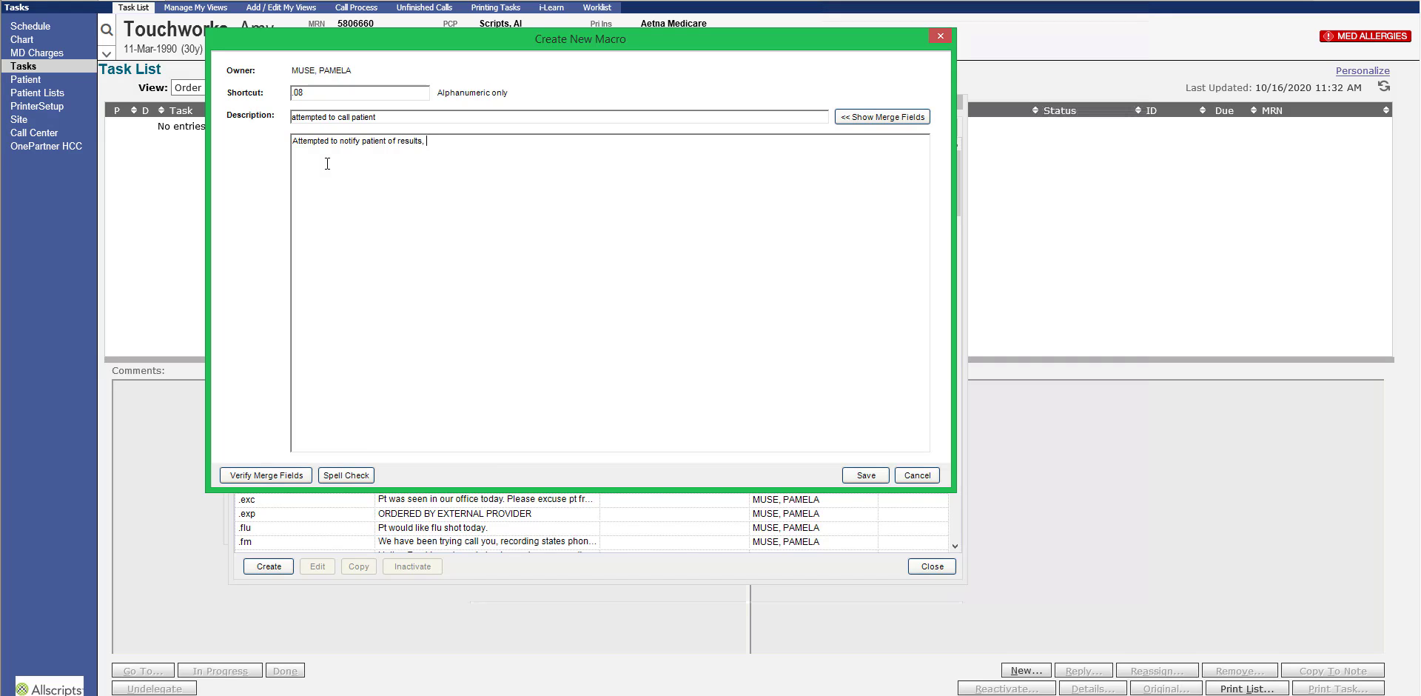
type(" bo")
type("voicemai")
type("l box")
type("was")
type(" fu")
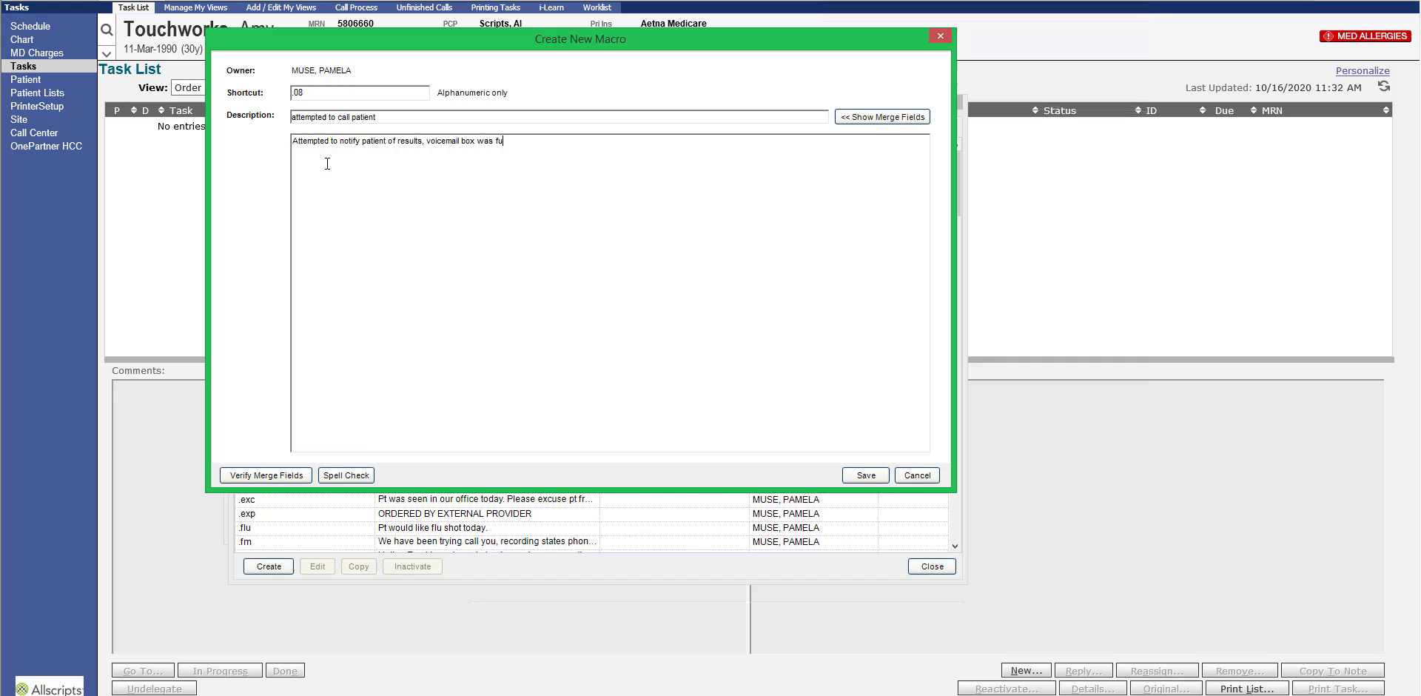
type("ll. Will mail letter.")
Append the [Author] merge field to the end of the .08 macro text.
left_click(871, 119)
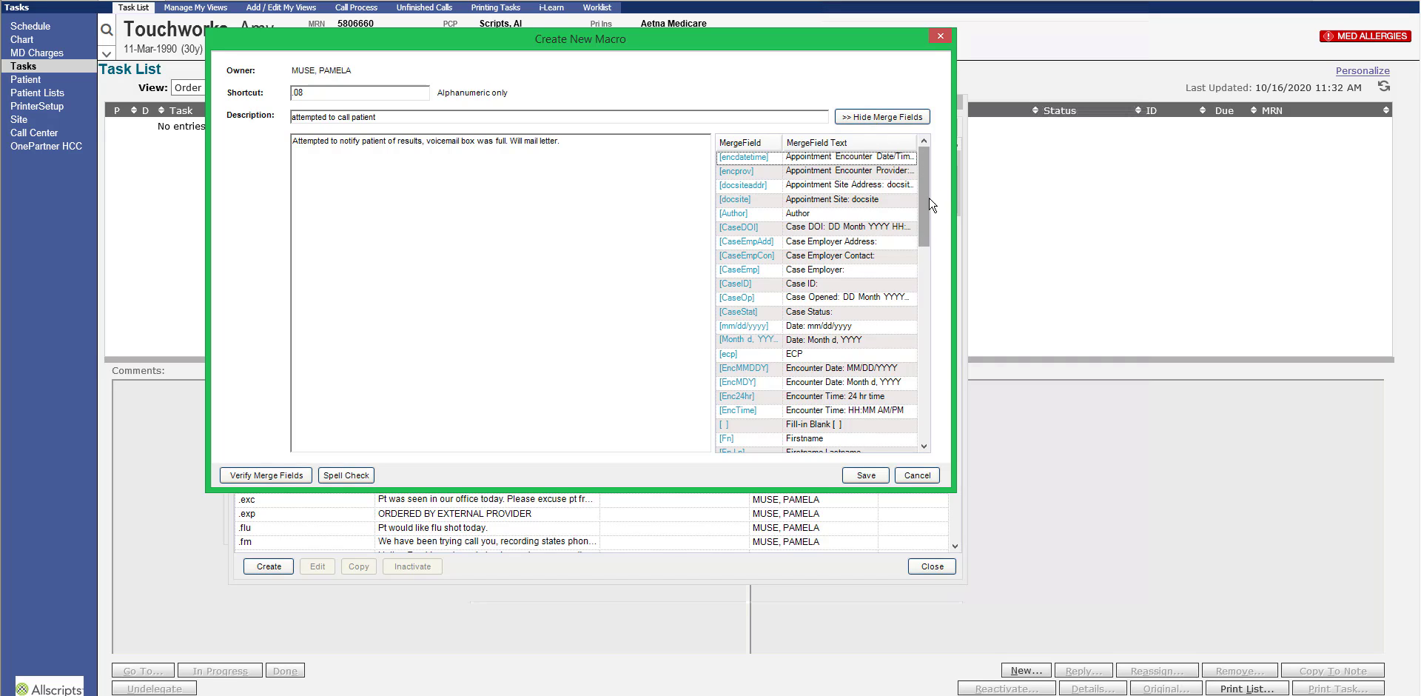
double_click(826, 213)
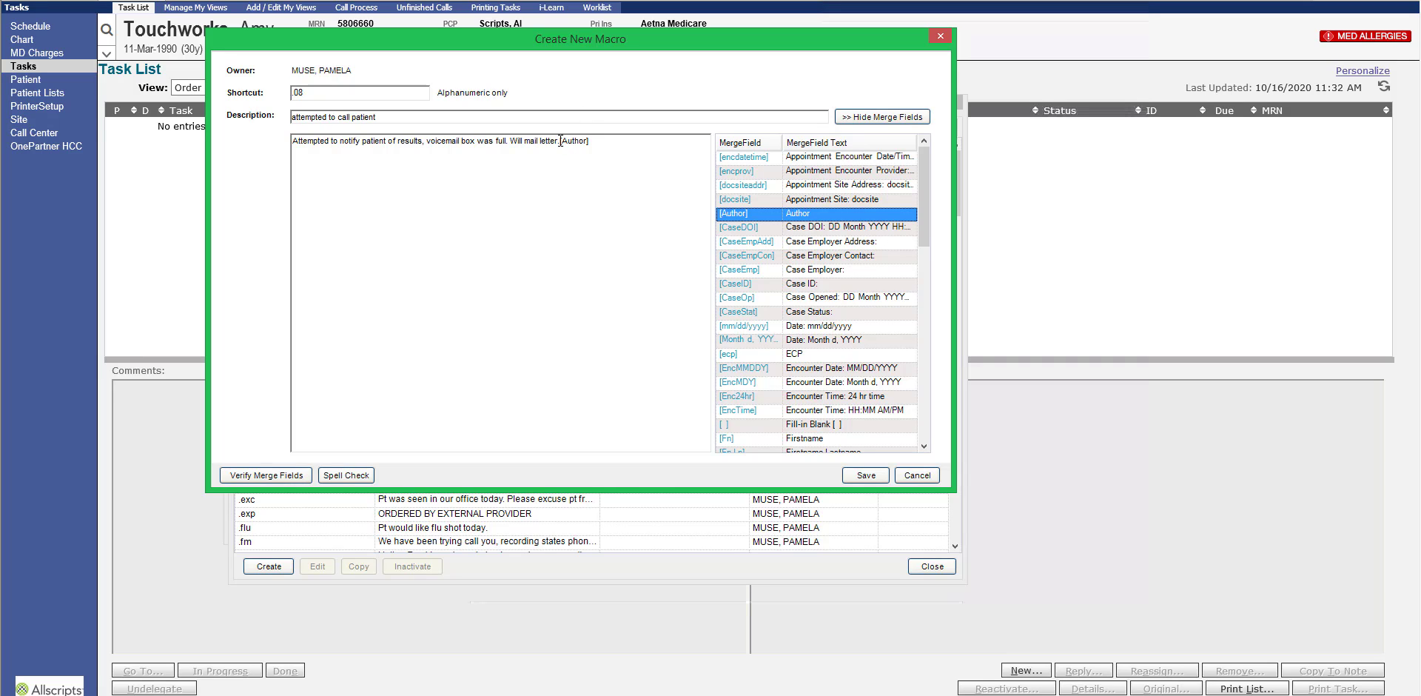
left_click(594, 143)
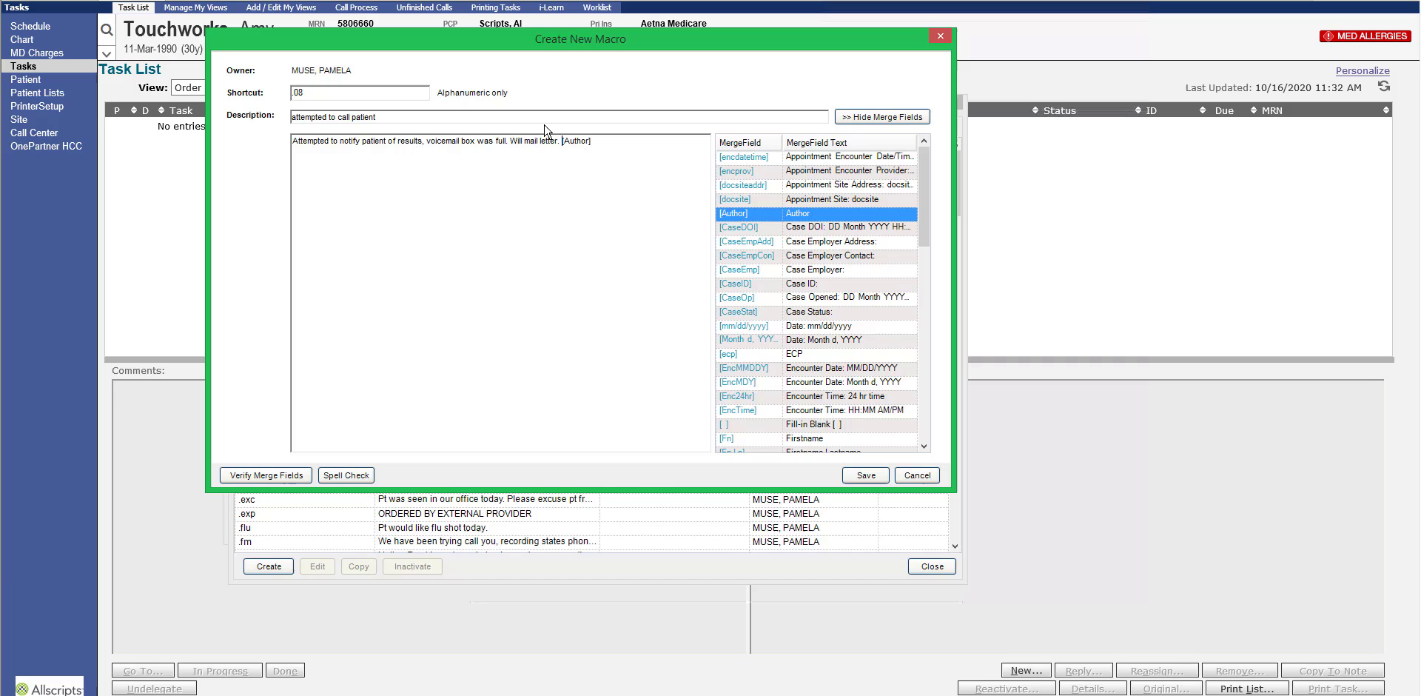
Replace the word 'patient' with the [Fn Ln] merge field and save macro .08.
left_click(388, 140)
key("BackSpace")
key("BackSpace")
key("BackSpace")
key("BackSpace")
key("BackSpace")
key("BackSpace")
key("BackSpace")
key("BackSpace")
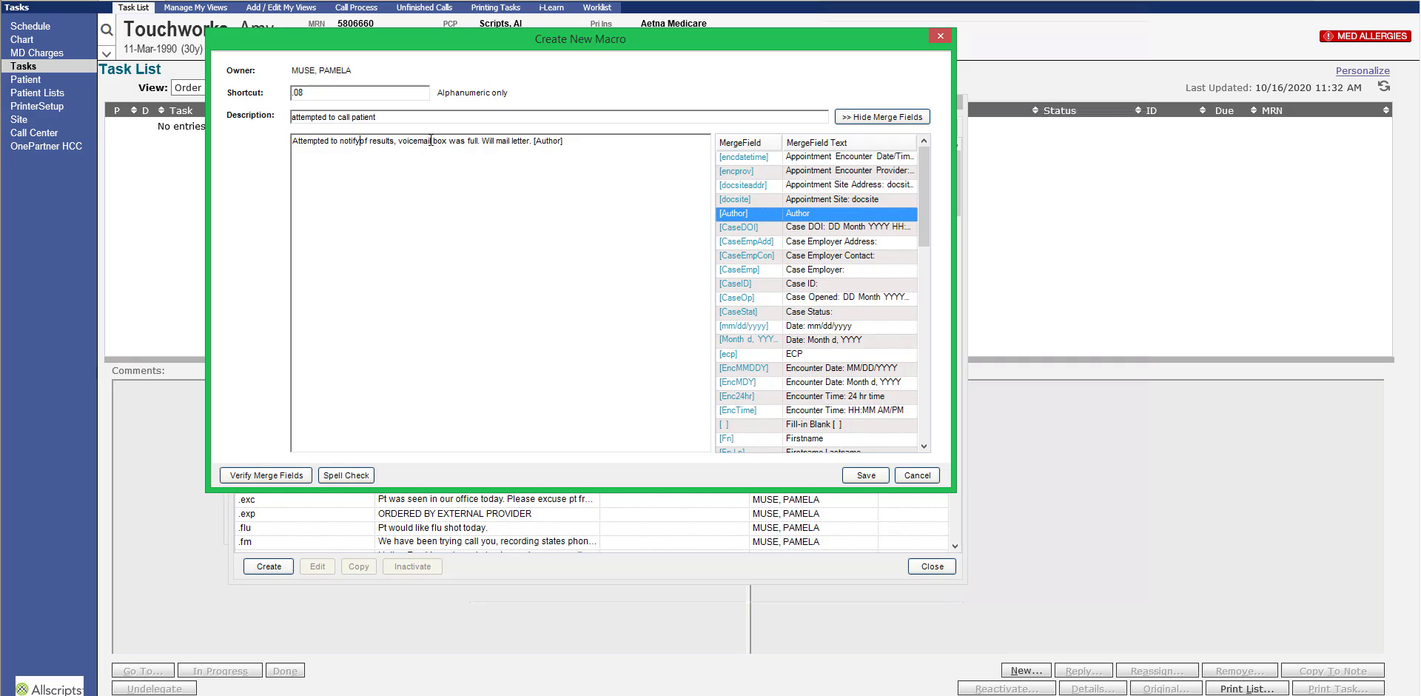
left_click(814, 213)
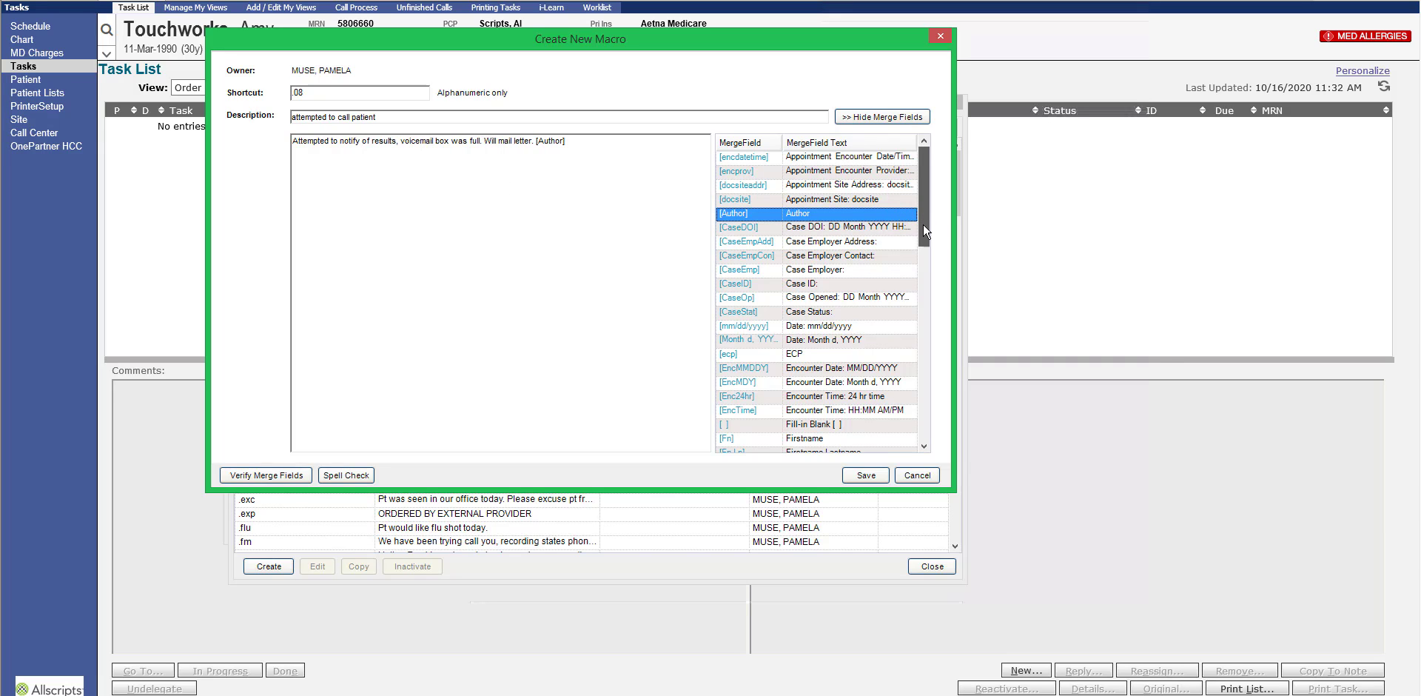
left_click_drag(922, 224, 914, 308)
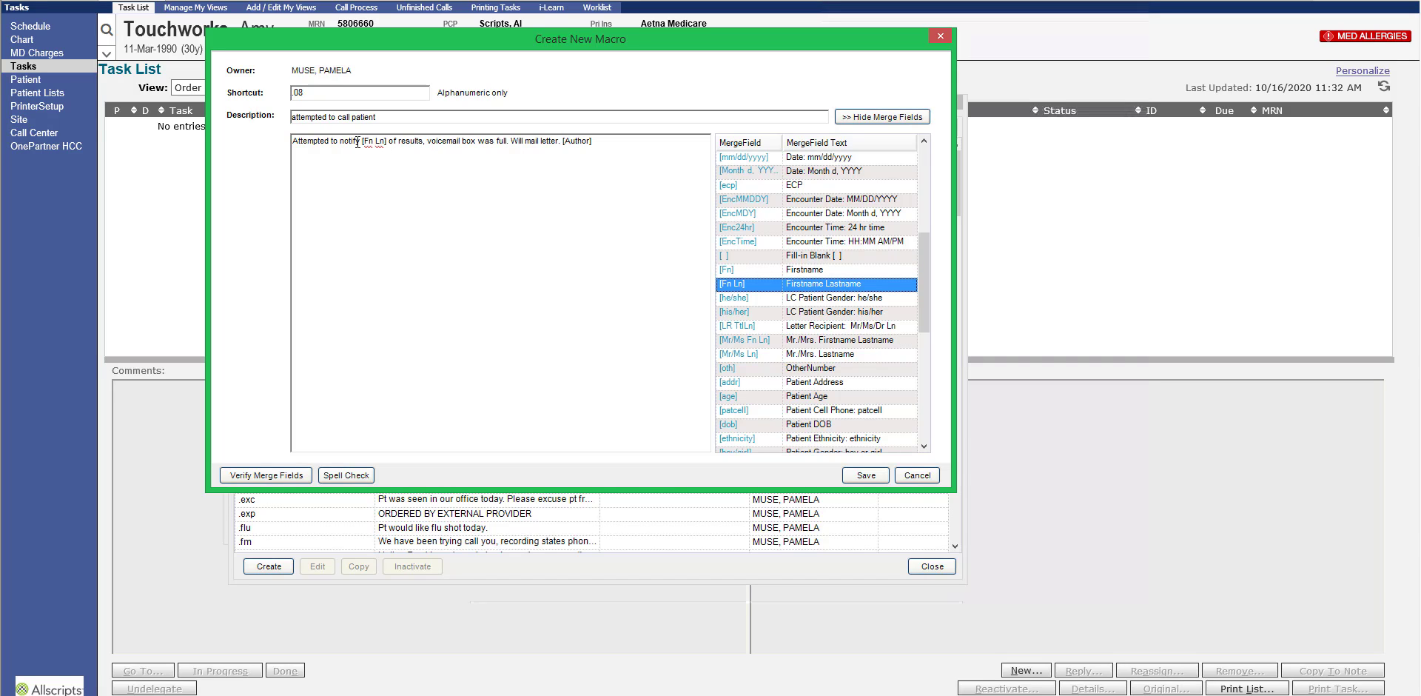
left_click(863, 476)
Close the macros list and type .08 in the task comment to expand the attempted-call note.
left_click(931, 566)
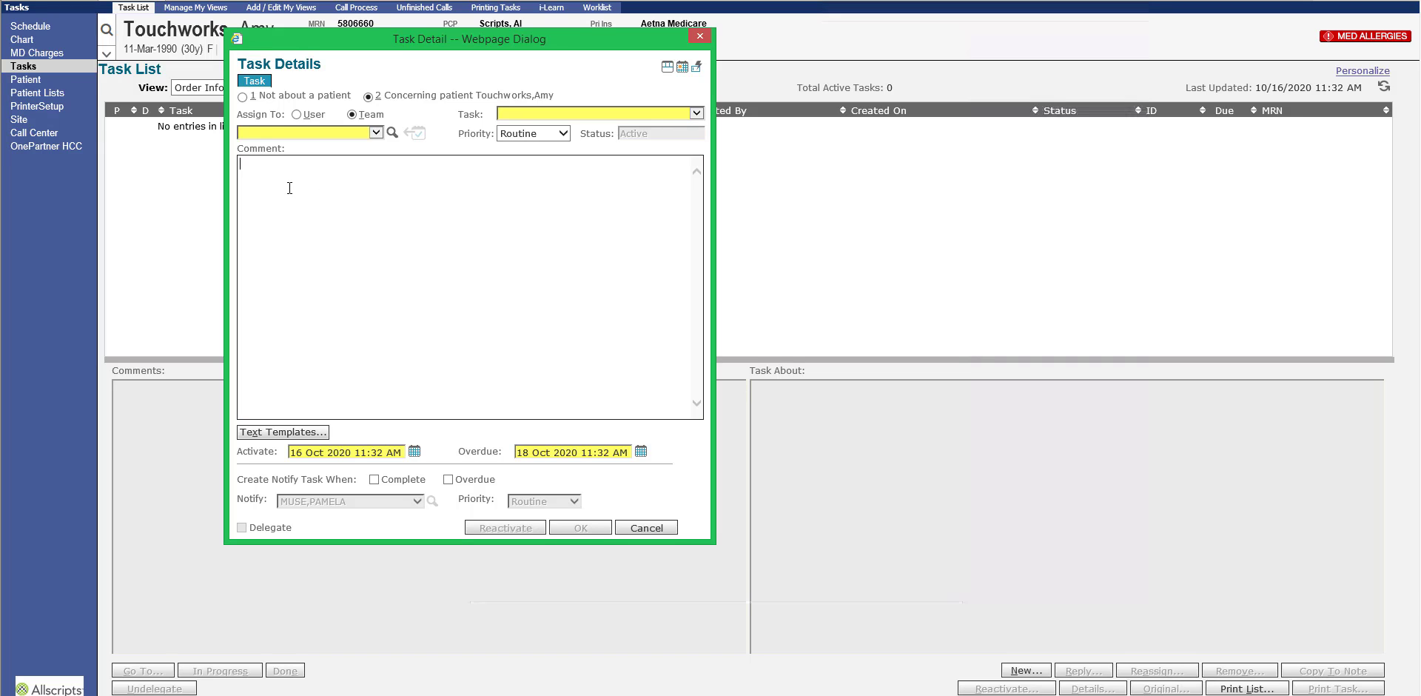
type(".08")
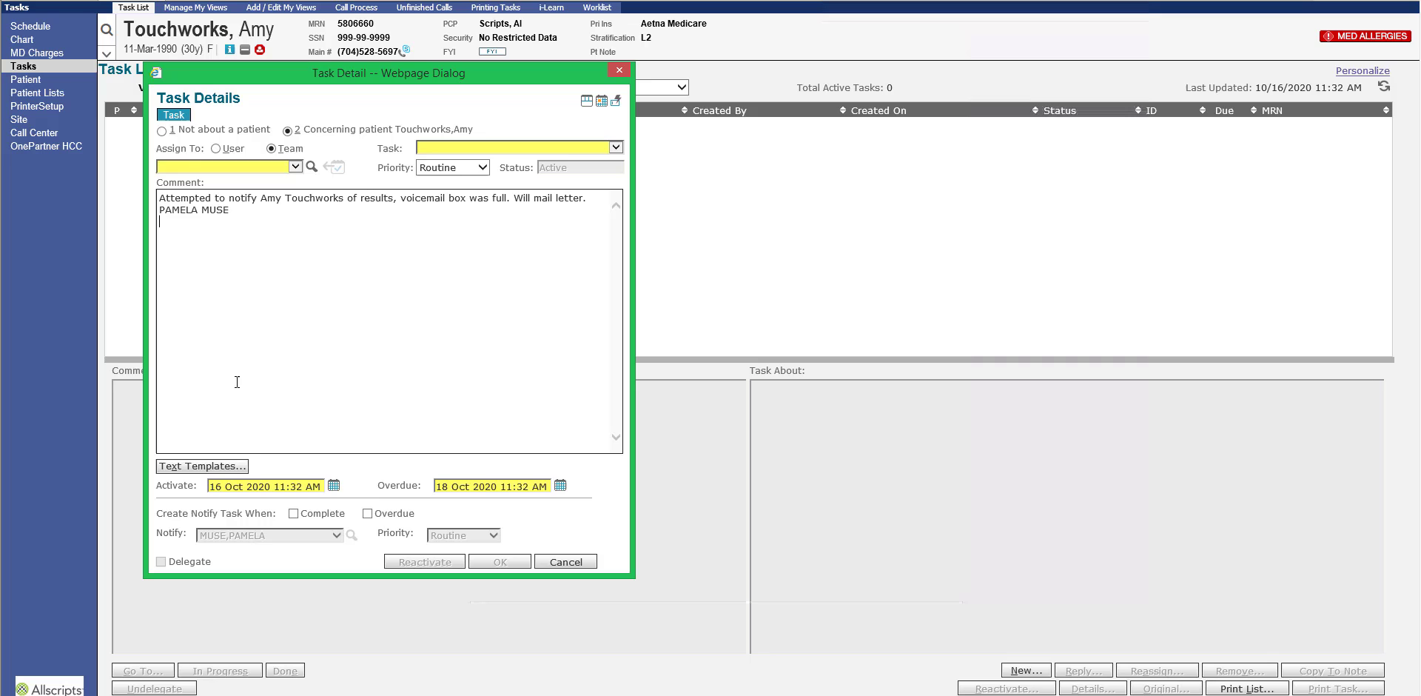
left_click(215, 466)
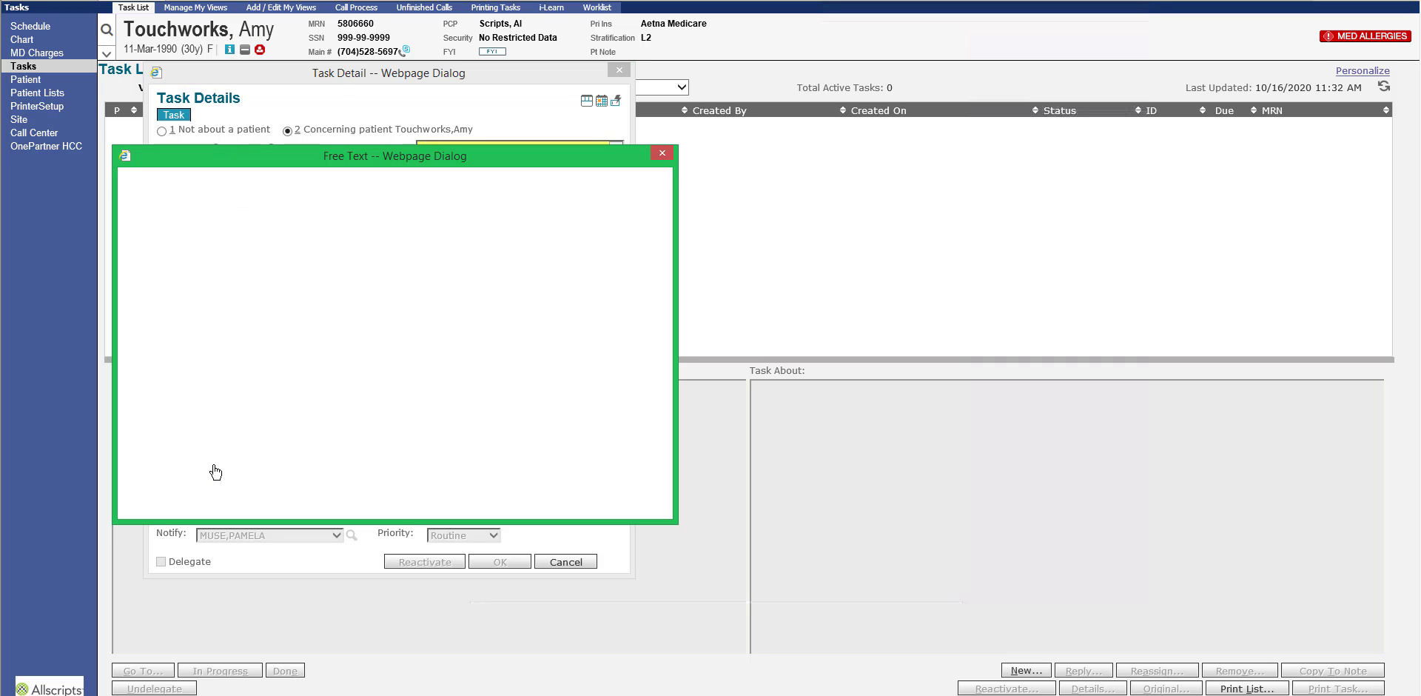
left_click_drag(300, 165, 670, 117)
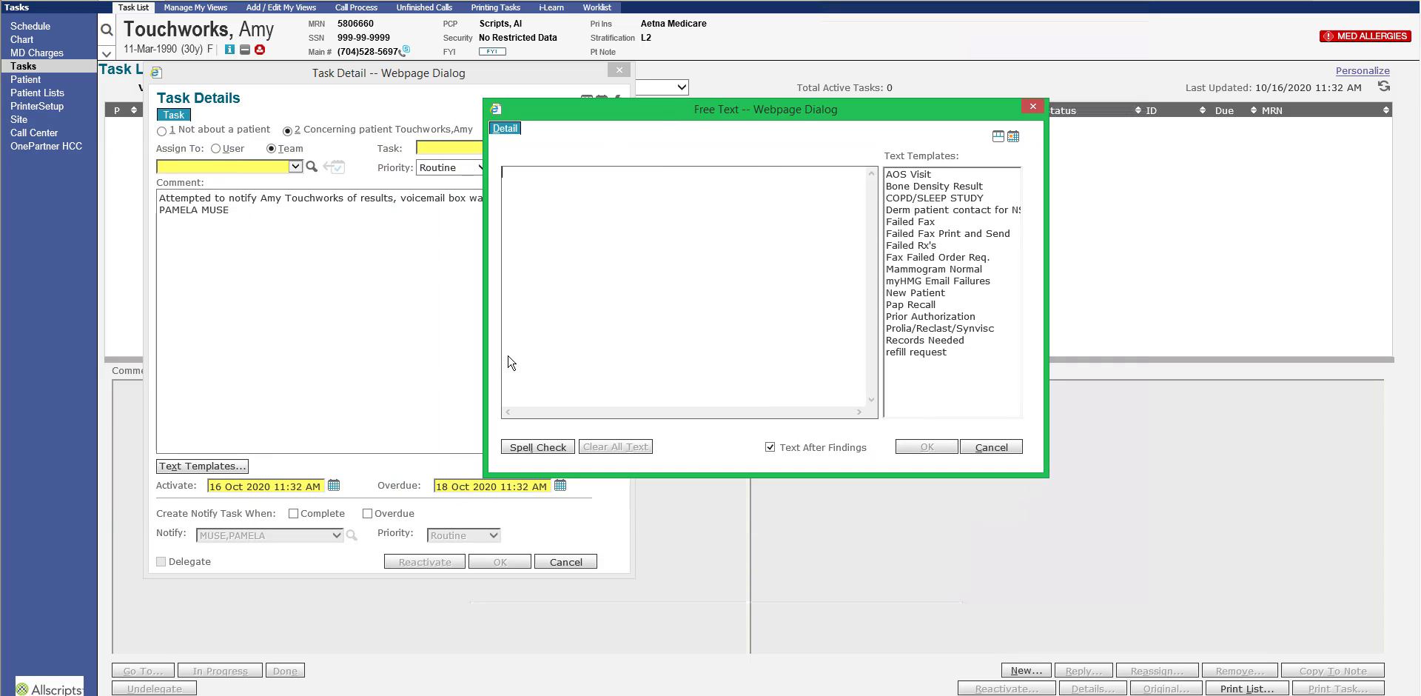
left_click(941, 273)
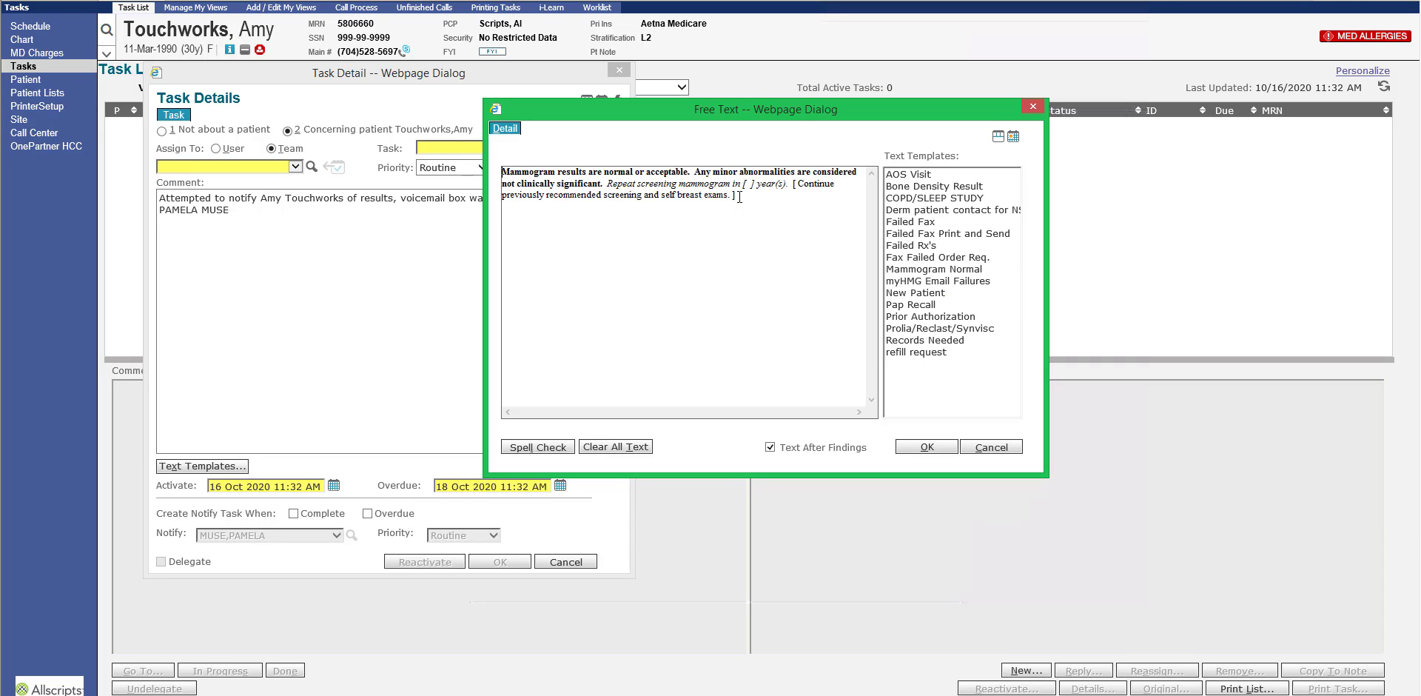
left_click_drag(739, 197, 499, 172)
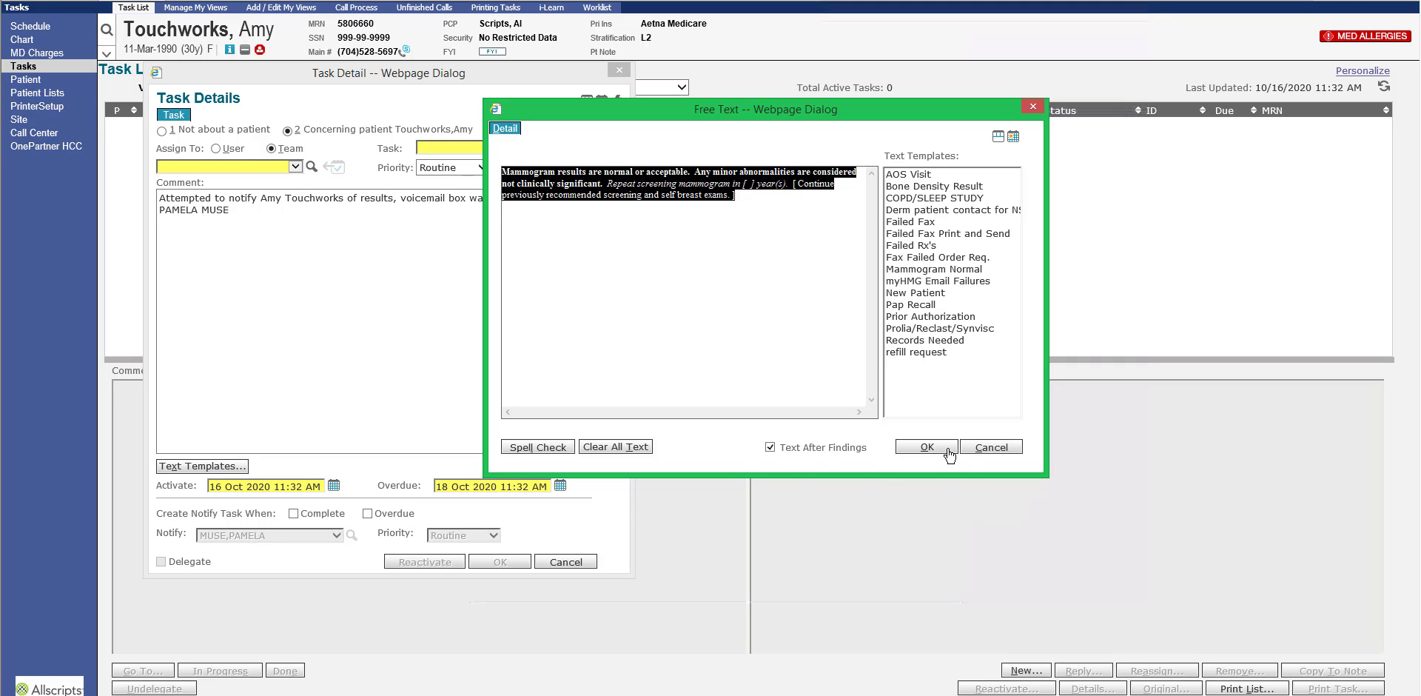
left_click(971, 448)
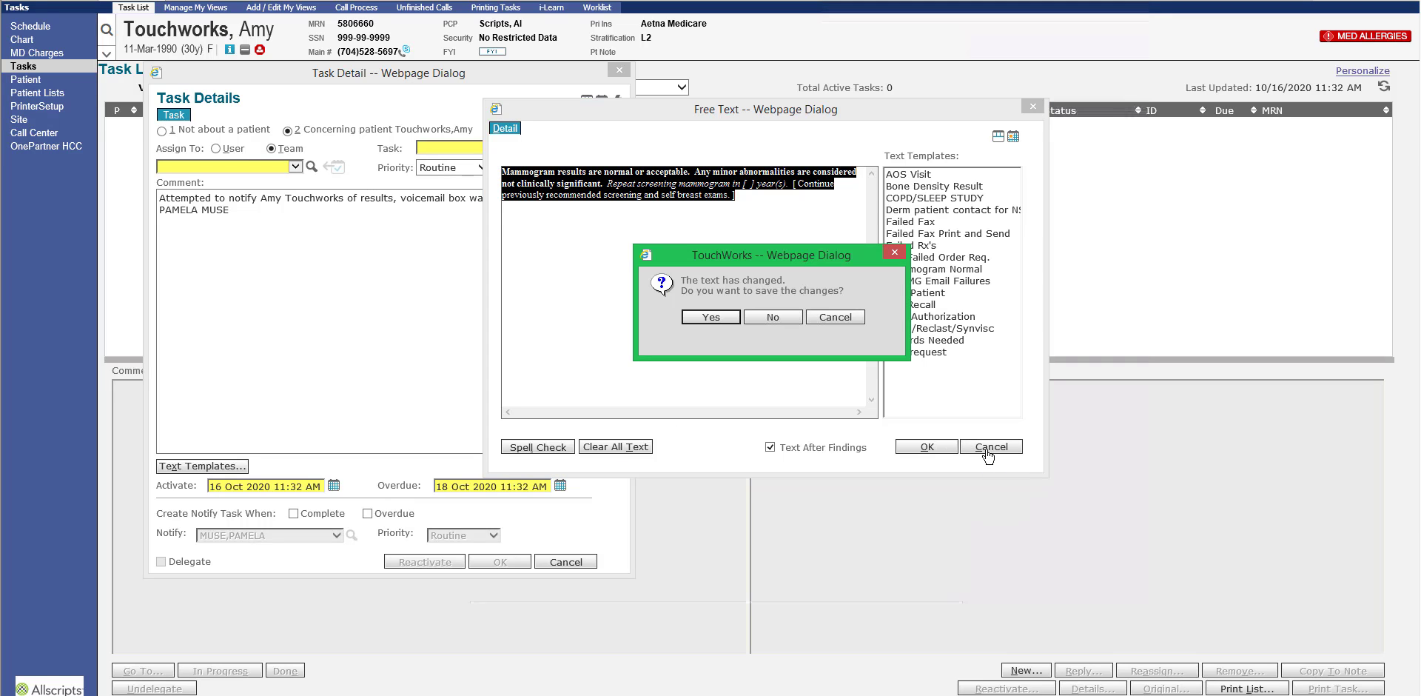
Discard template text changes, then create macro .normam 'Normal Mammo' from the pasted mammogram text.
left_click(765, 319)
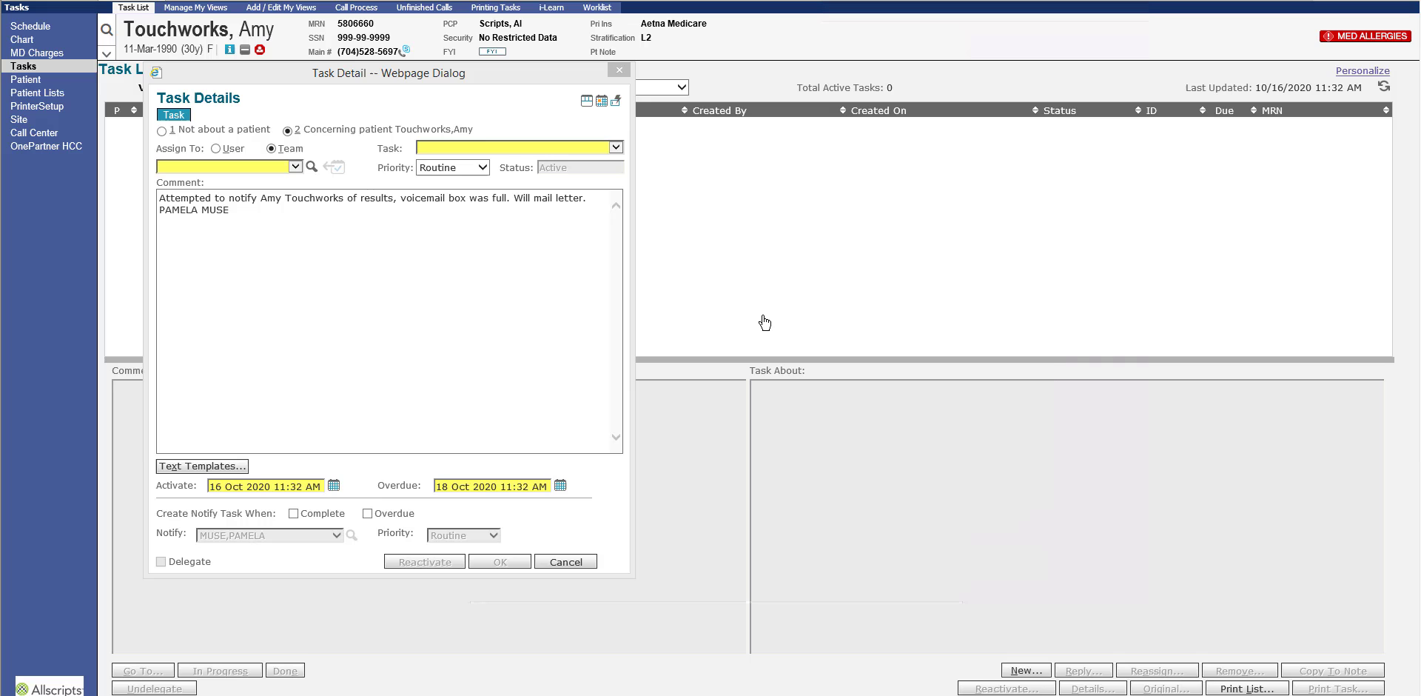
left_click(615, 105)
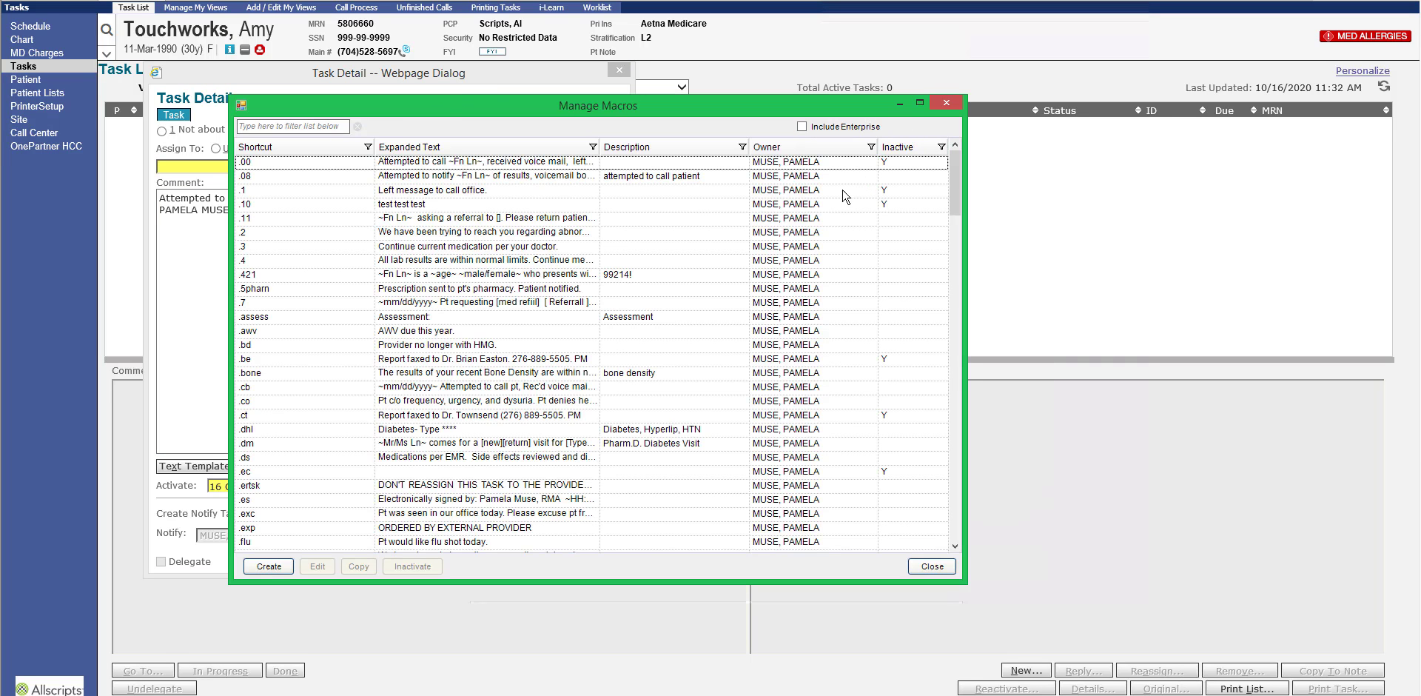
left_click(269, 566)
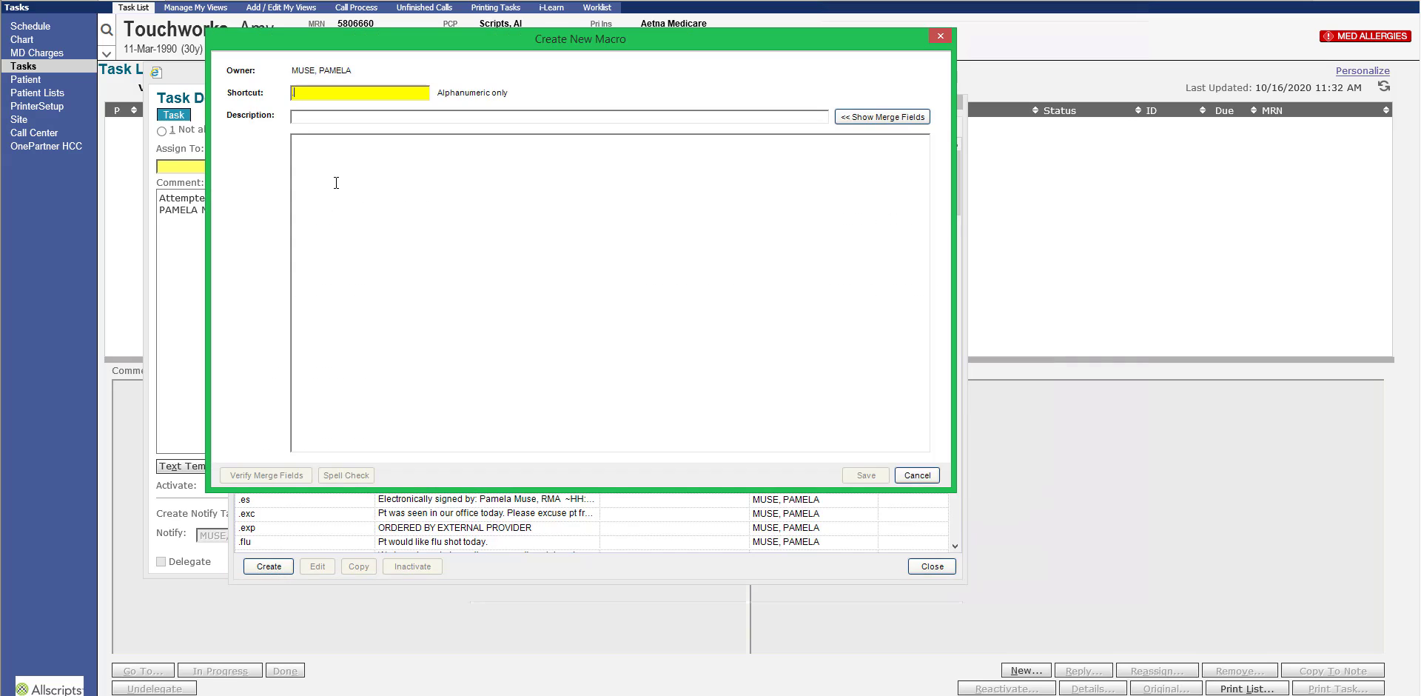
type("Mammogram results are normal or acceptable.  Any minor abnormalities are considered not clinically significant.  Repeat screening mammogram in [ ] year (s).  [ Continue previously recommended screening and self breast exams. ]")
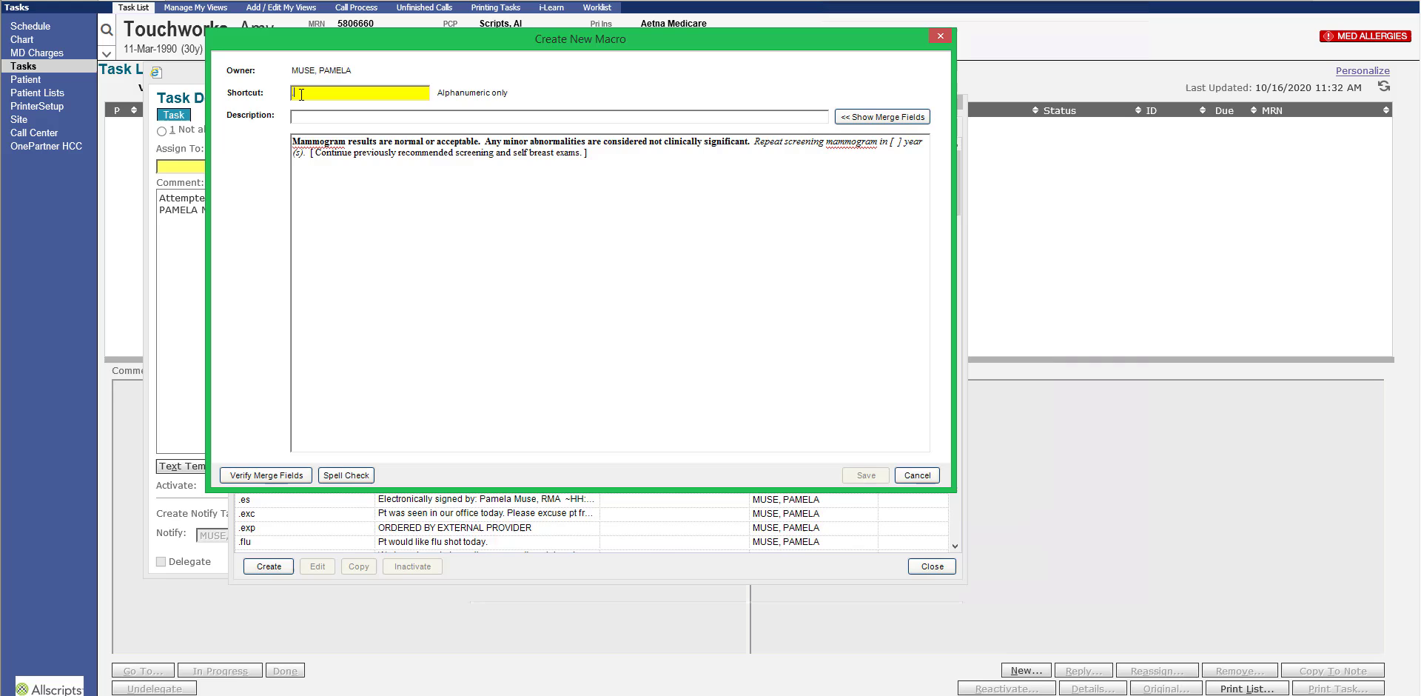
type(".n")
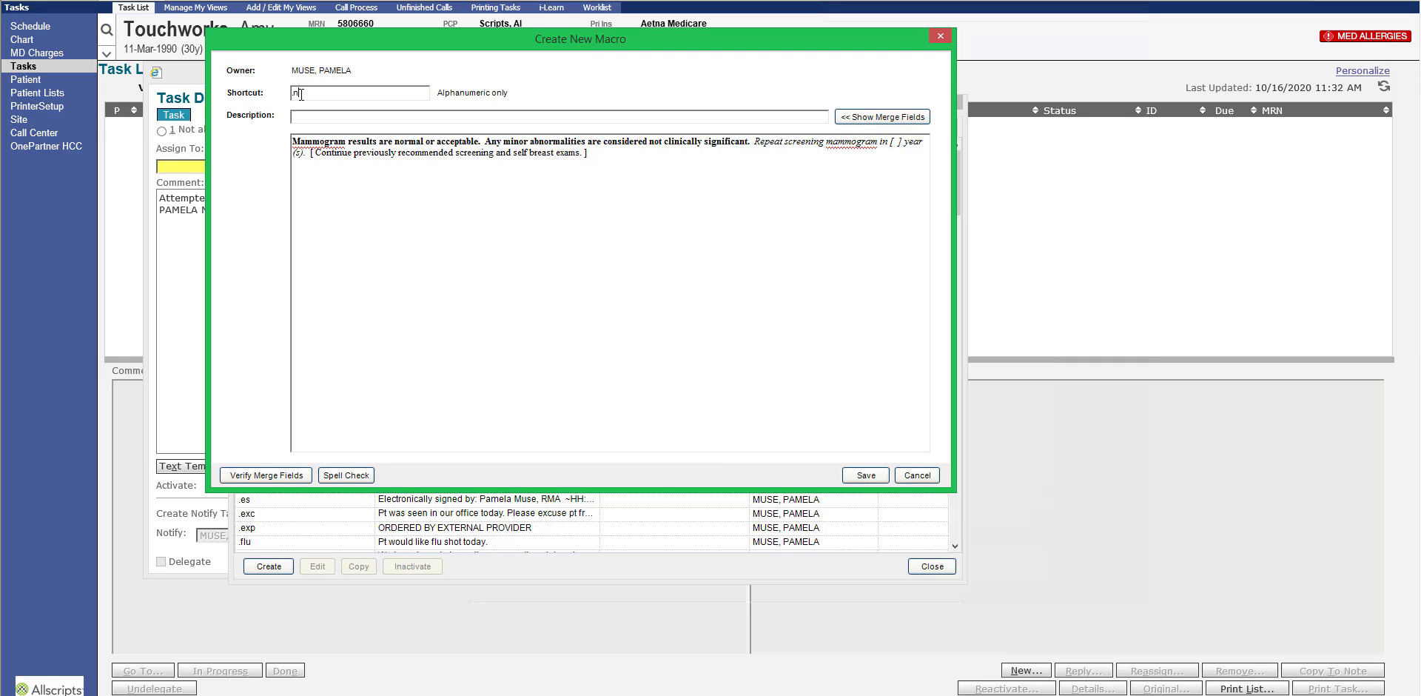
type("ormam")
left_click(297, 117)
type("Normal Mammo")
Save the .normam macro, clear the task comment, and expand the shortcut there into the mammogram text.
left_click(866, 475)
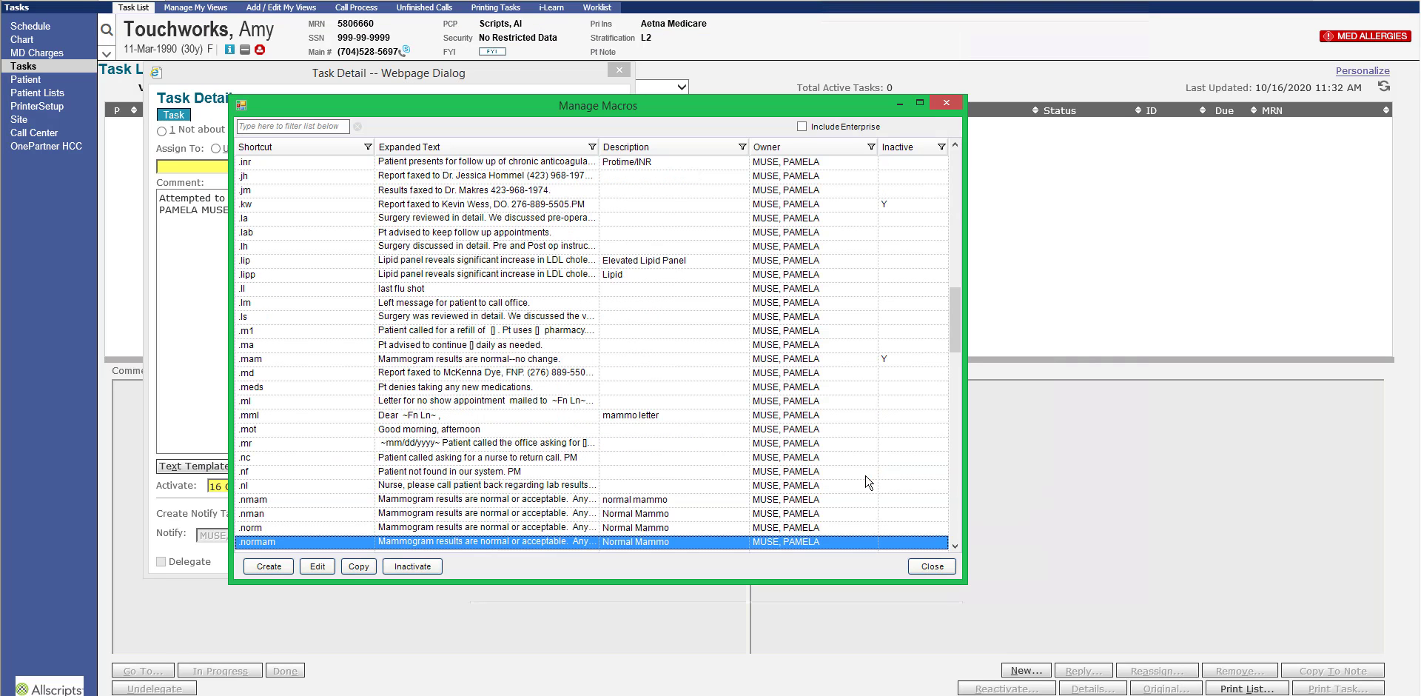
left_click(932, 566)
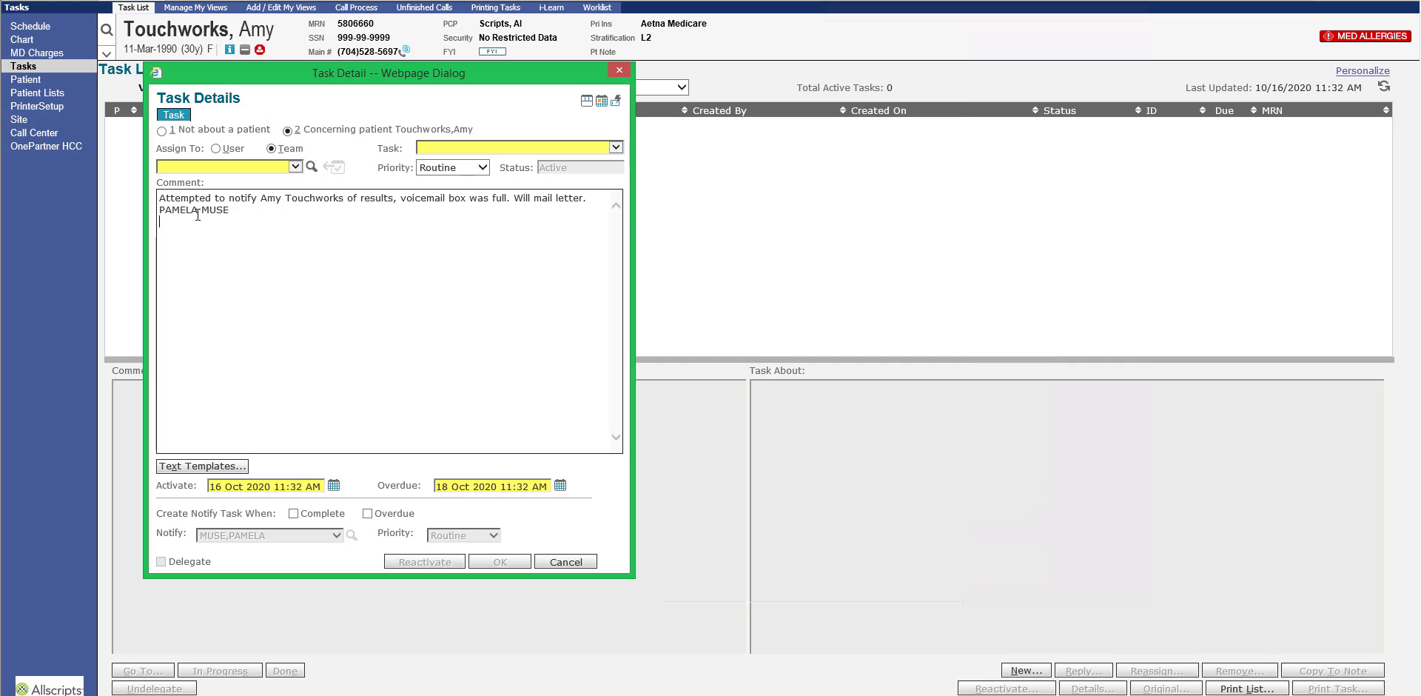
left_click_drag(235, 214, 173, 188)
key("Delete")
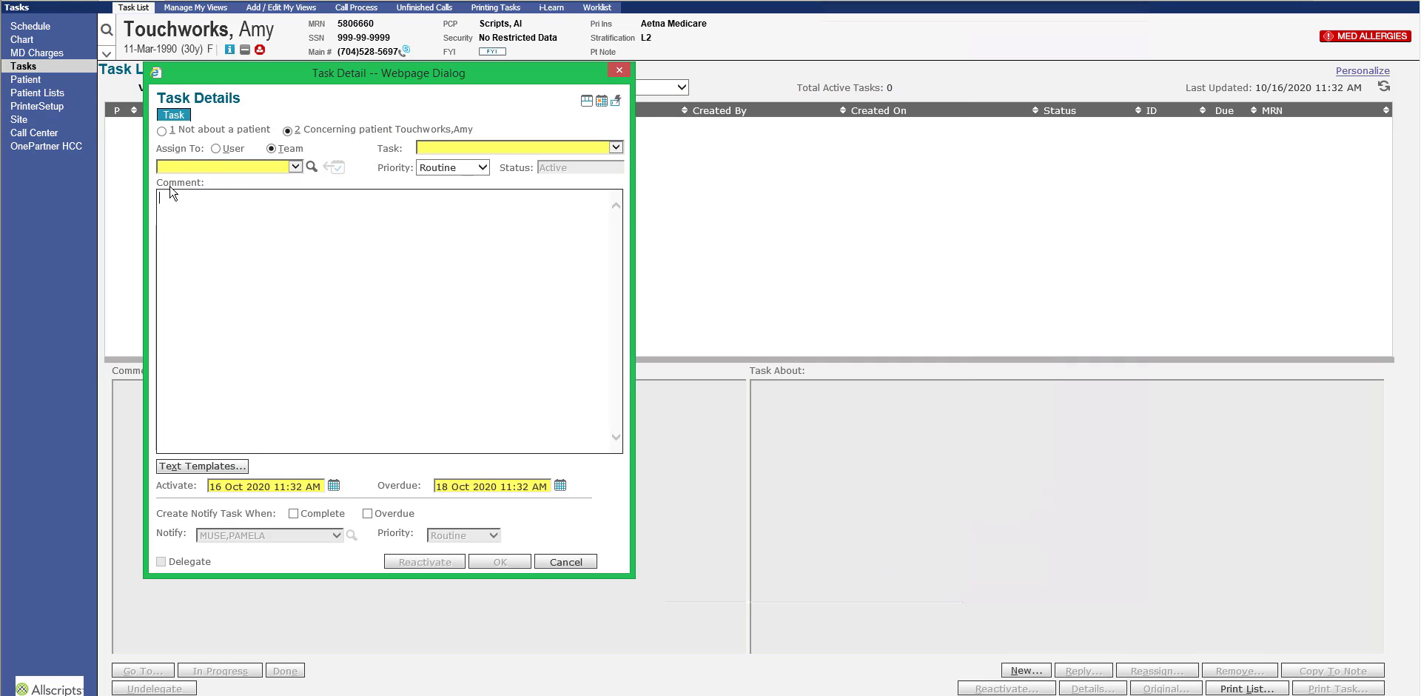
type(".no")
type("mam")
key("Return")
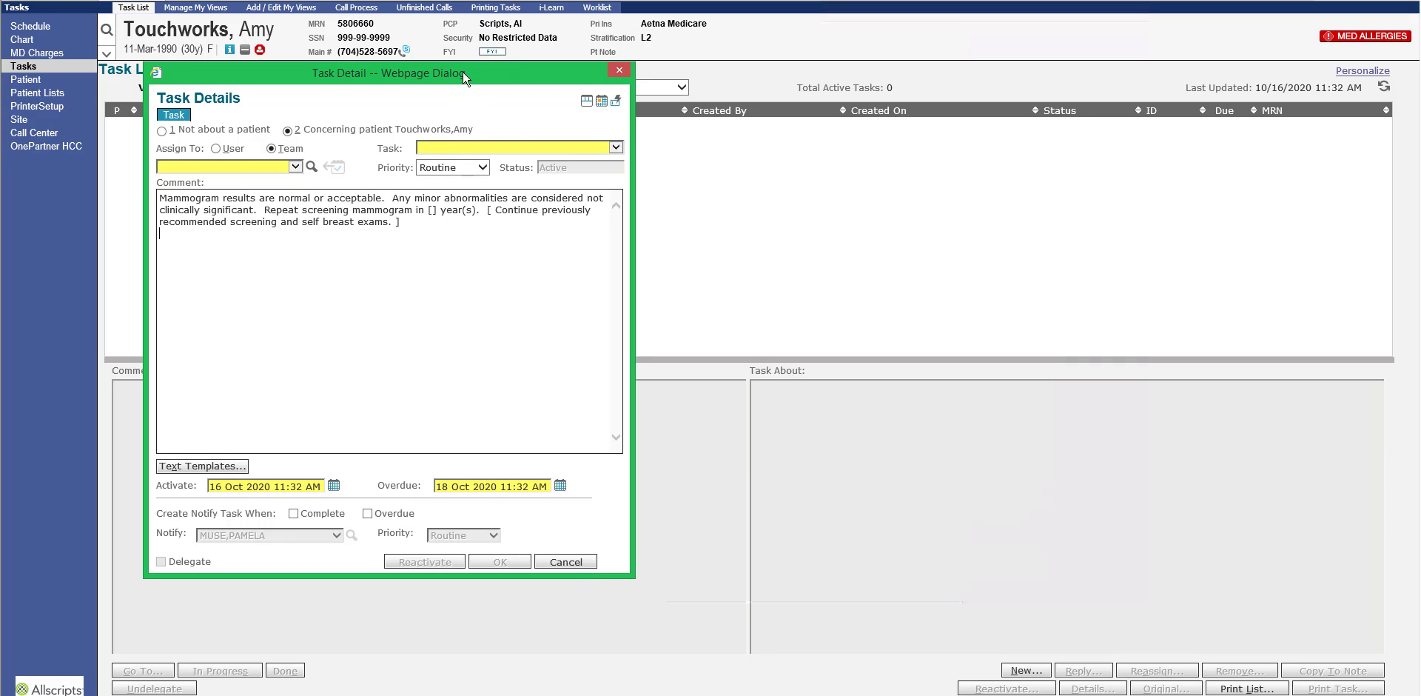
Drag the Task Detail window rightward toward the centre of the screen.
left_click_drag(463, 72, 604, 77)
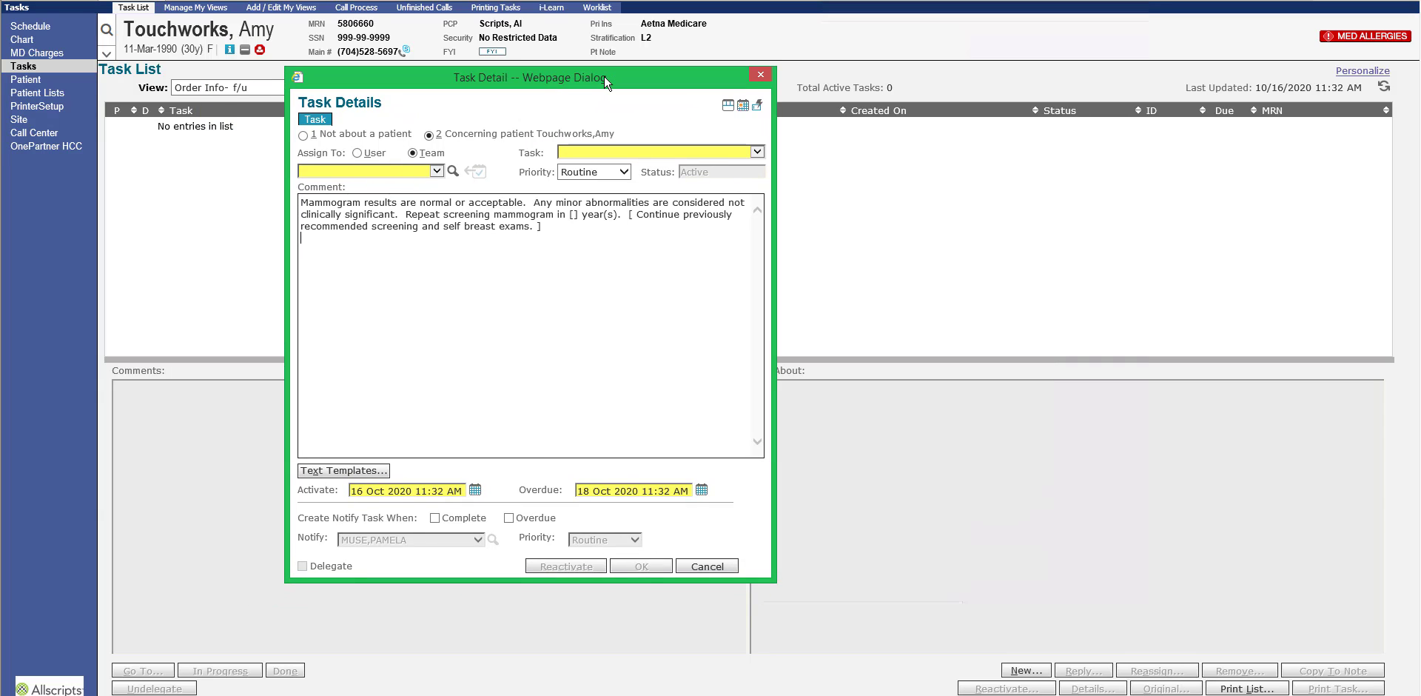